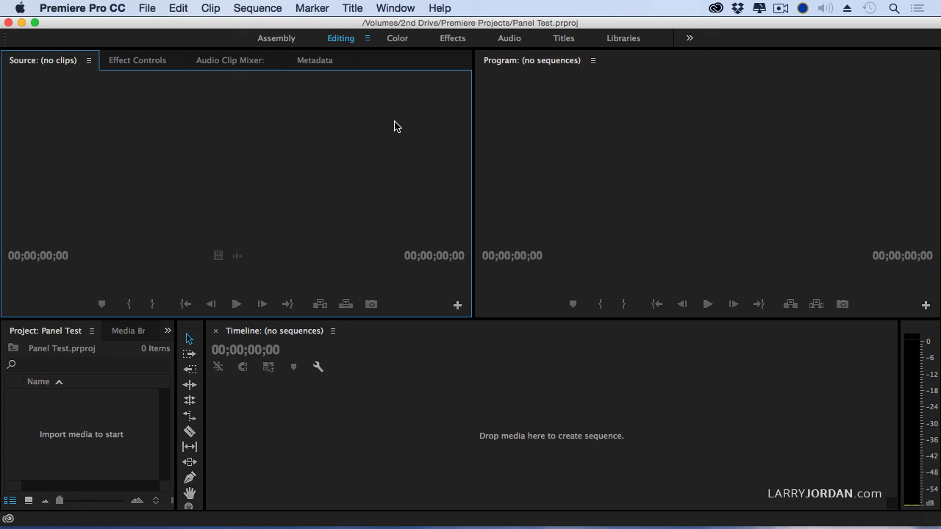
Step: Open the Pond5 CC2015 panel from Window > Extensions
click(396, 7)
mouse_move(414, 66)
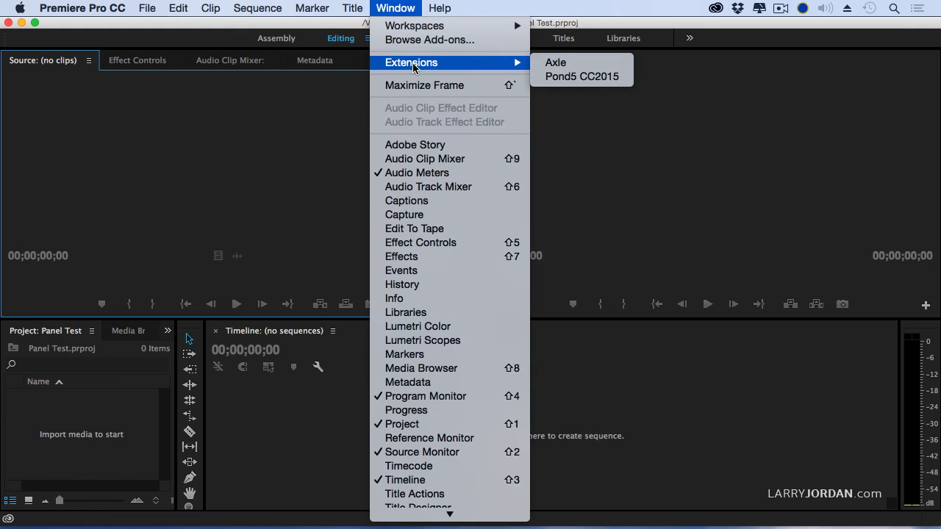
click(583, 77)
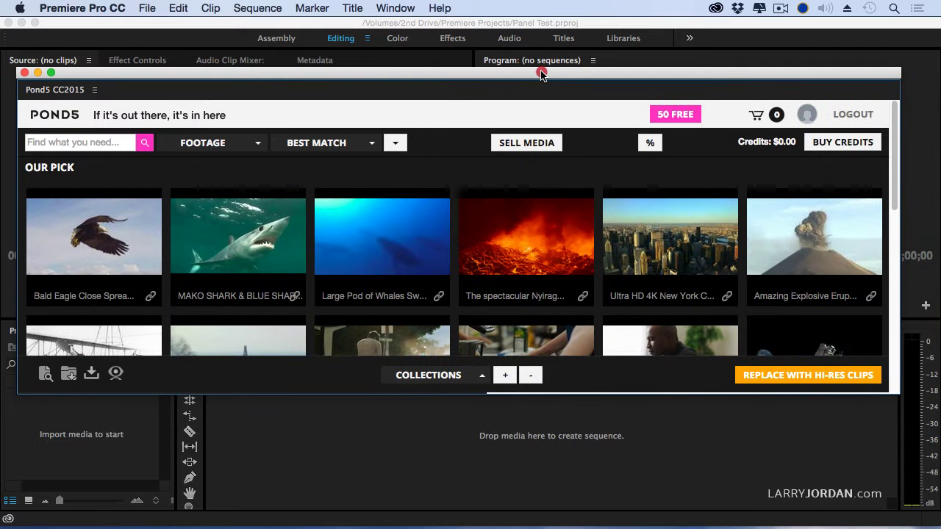
Step: Dock the Pond5 panel as a tab beside the Source monitor and Effect Controls
drag(545, 82, 541, 95)
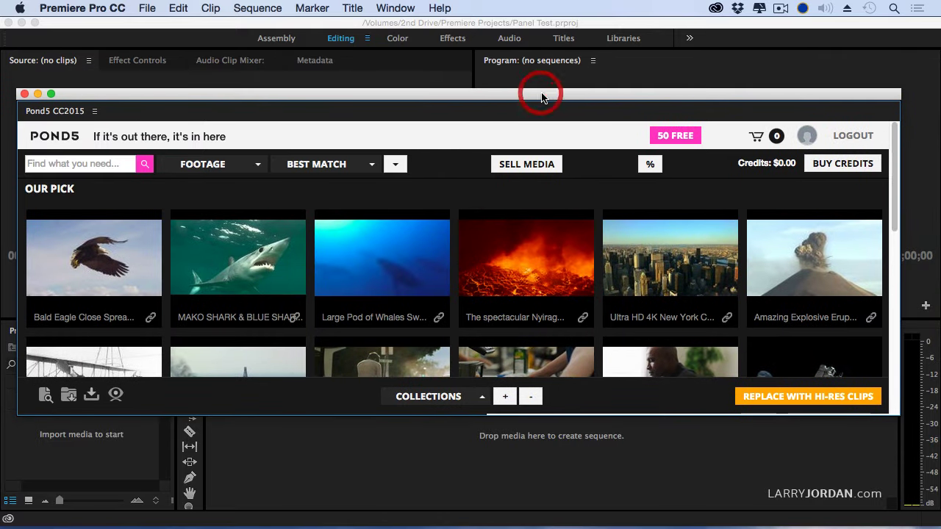
drag(59, 111, 42, 59)
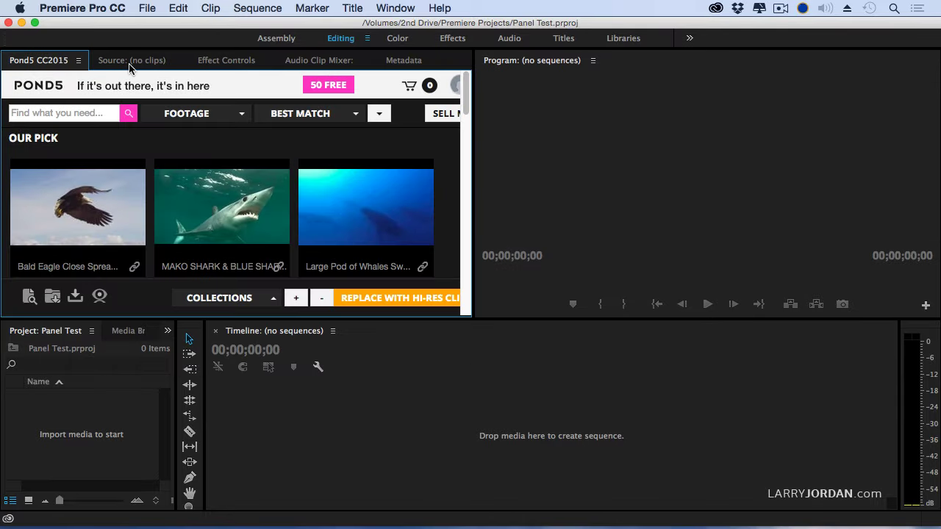
click(130, 61)
click(224, 60)
click(46, 61)
key(grave)
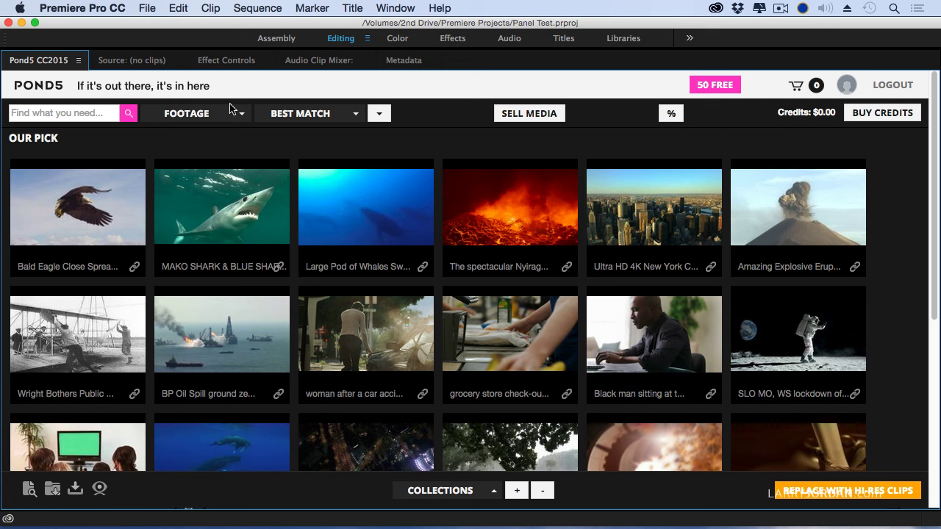
mouse_move(602, 214)
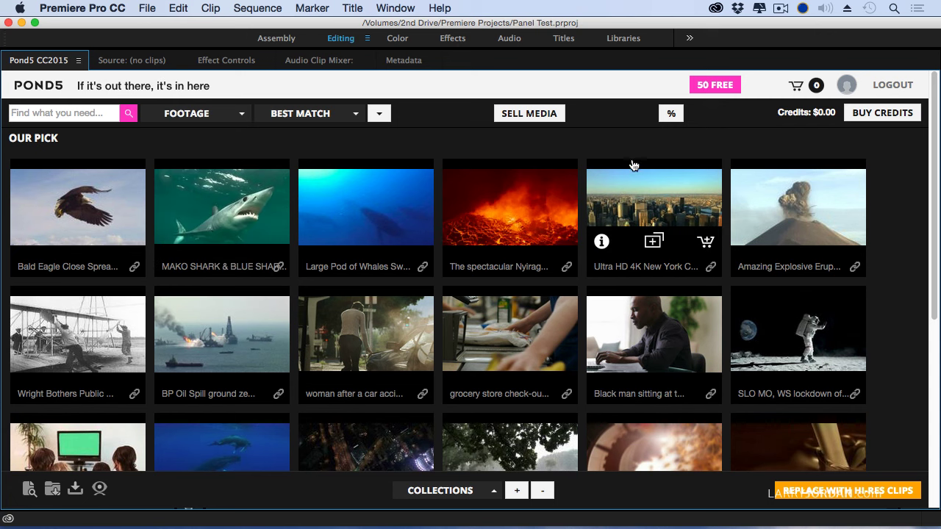
key(grave)
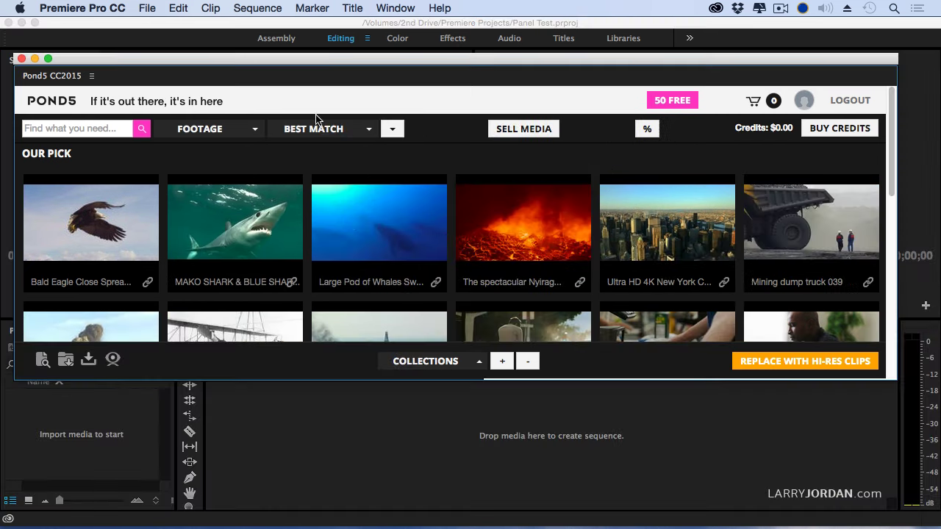
click(682, 104)
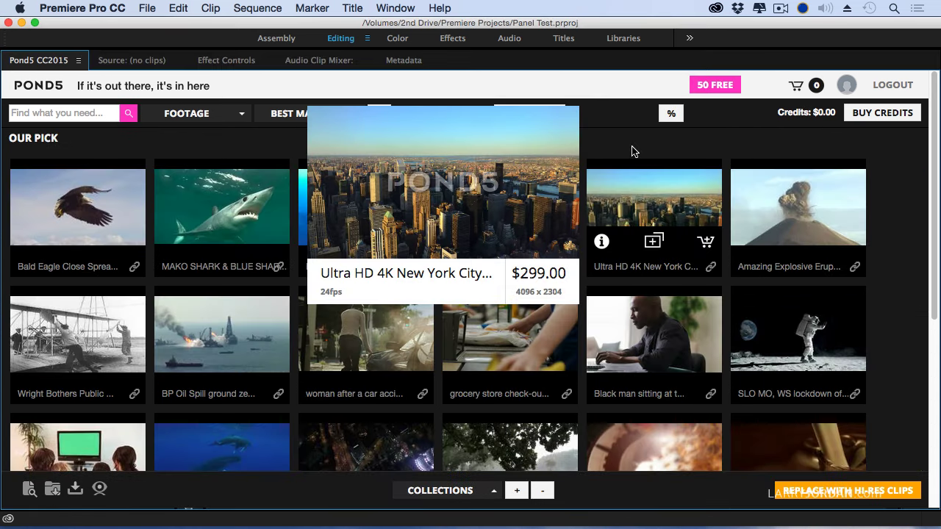
click(89, 115)
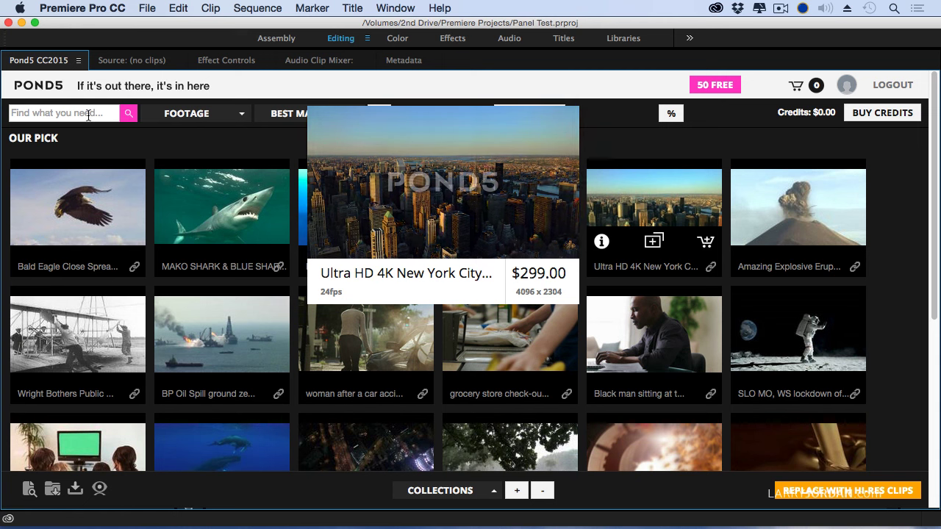
Step: Search Pond5 for 'balloon' footage and preview the result thumbnails
click(88, 115)
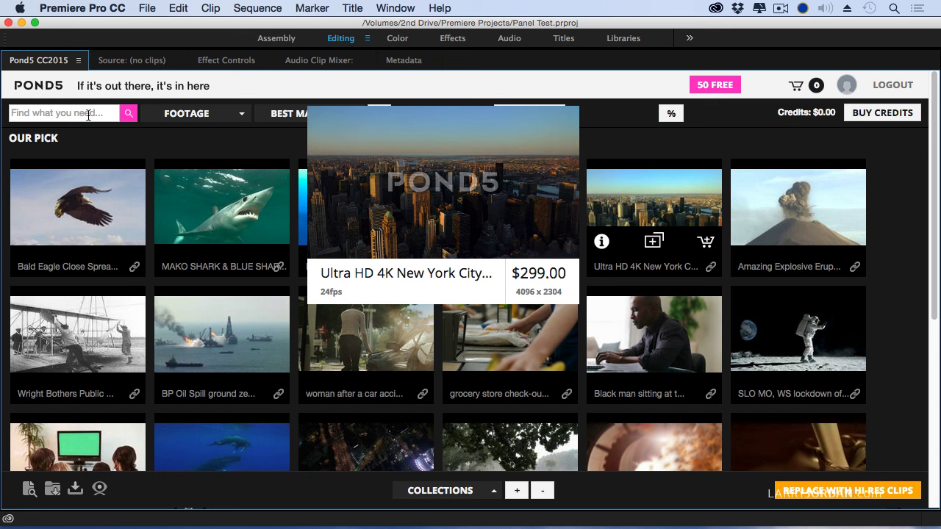
text(ball)
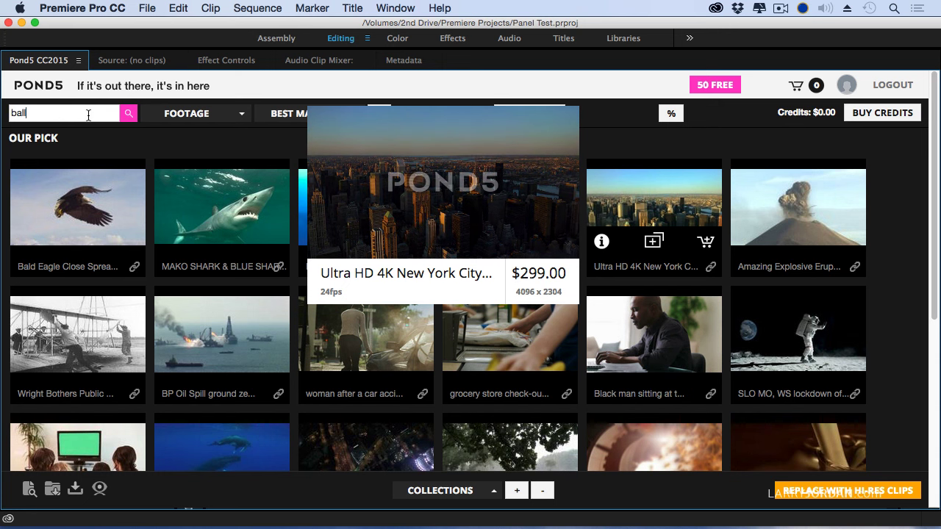
text(oon)
key(Return)
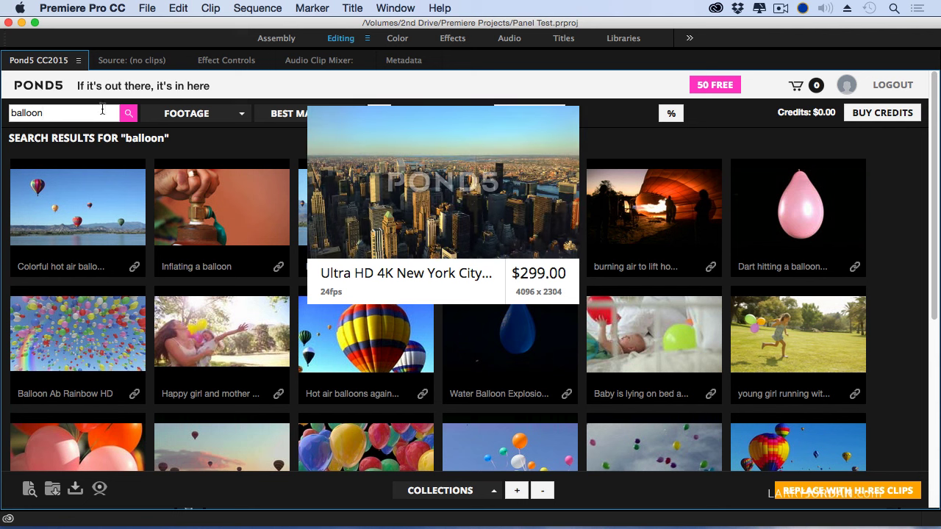
mouse_move(83, 218)
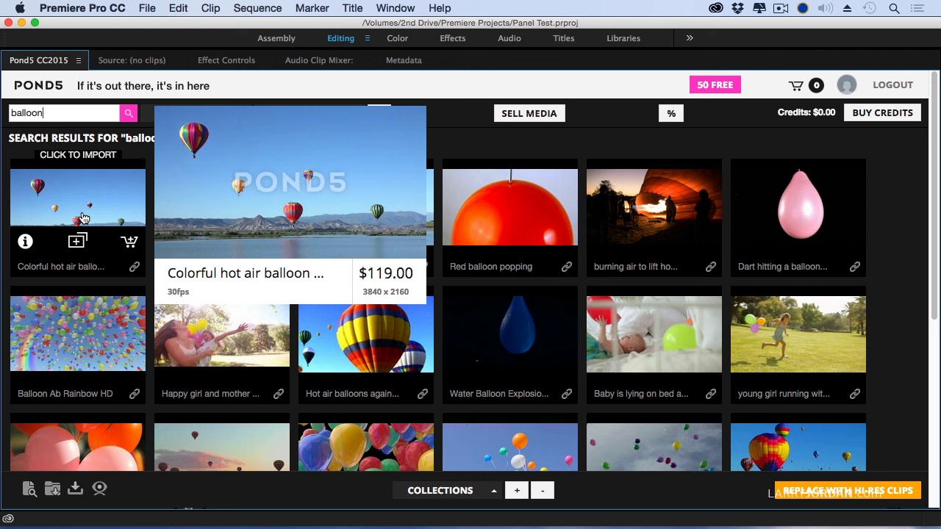
mouse_move(340, 228)
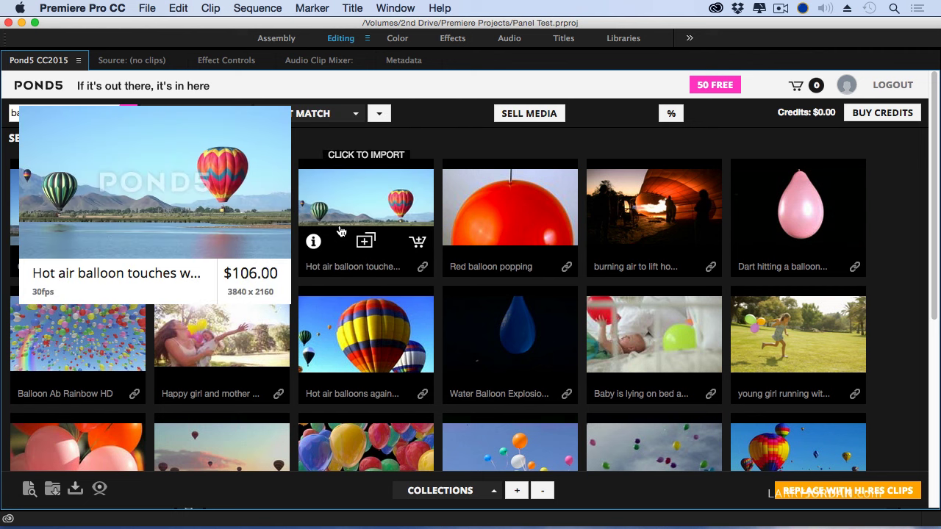
mouse_move(403, 331)
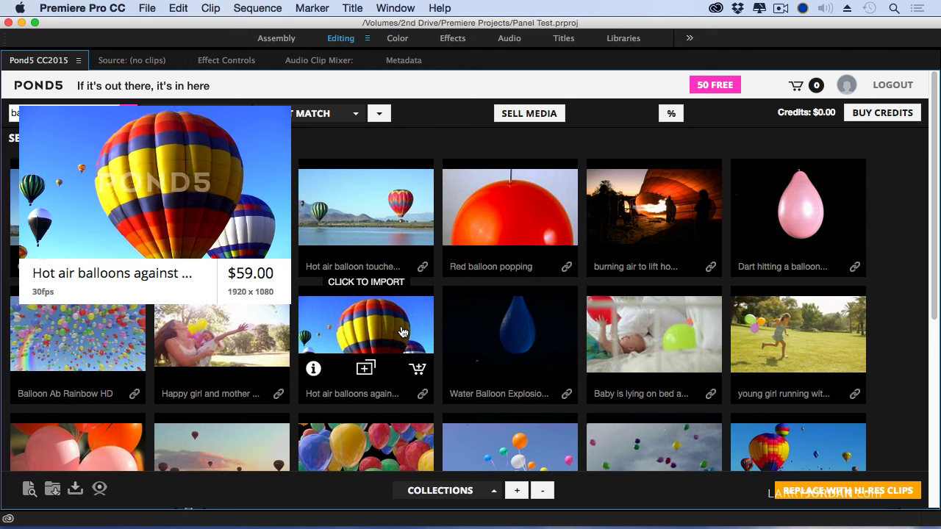
mouse_move(806, 333)
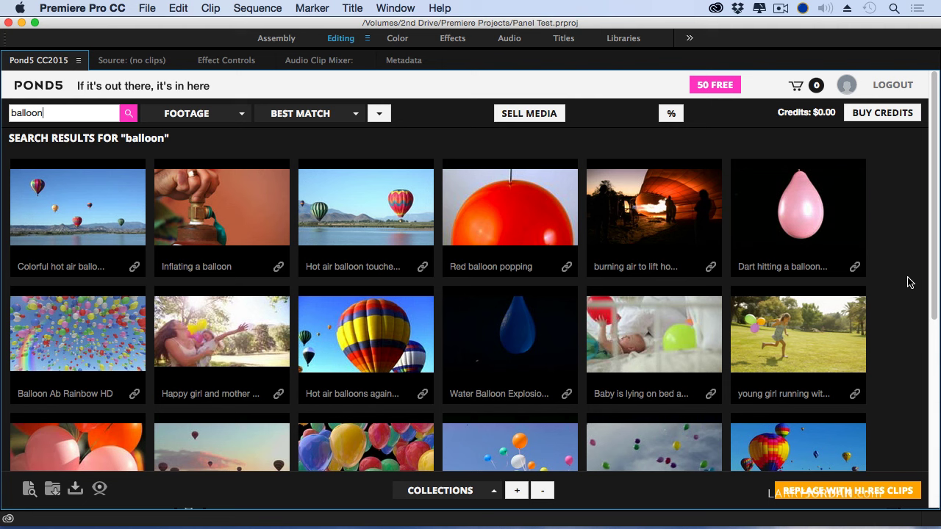
Step: Import the Colorful hot air balloon flight clip and load it in the Source monitor
key(grave)
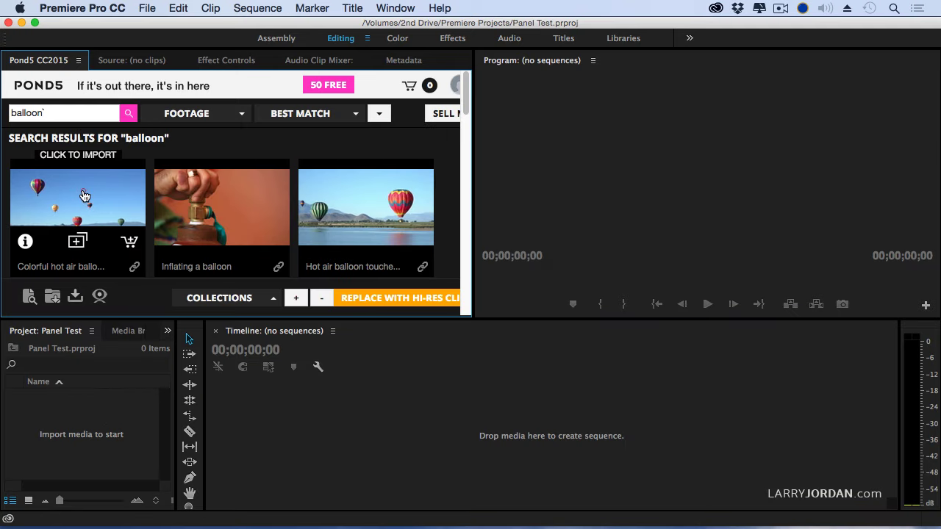
click(85, 196)
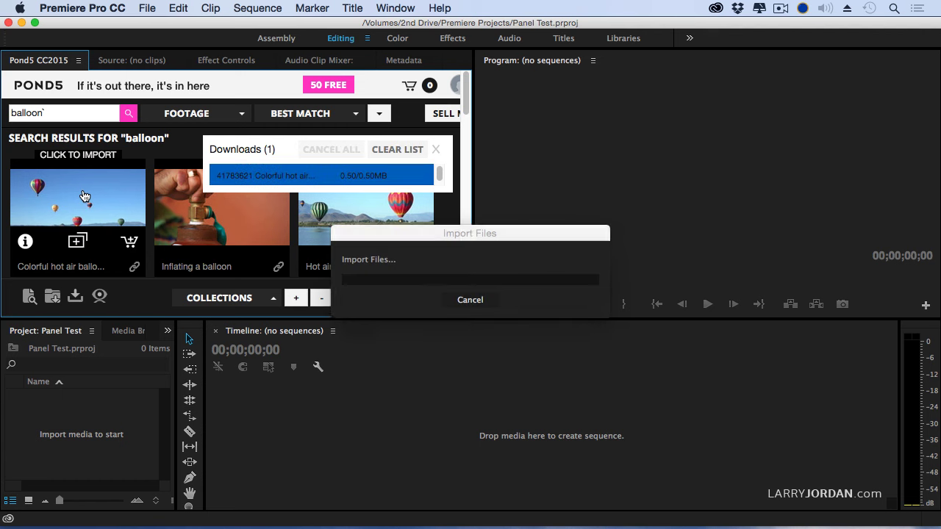
click(75, 427)
click(51, 399)
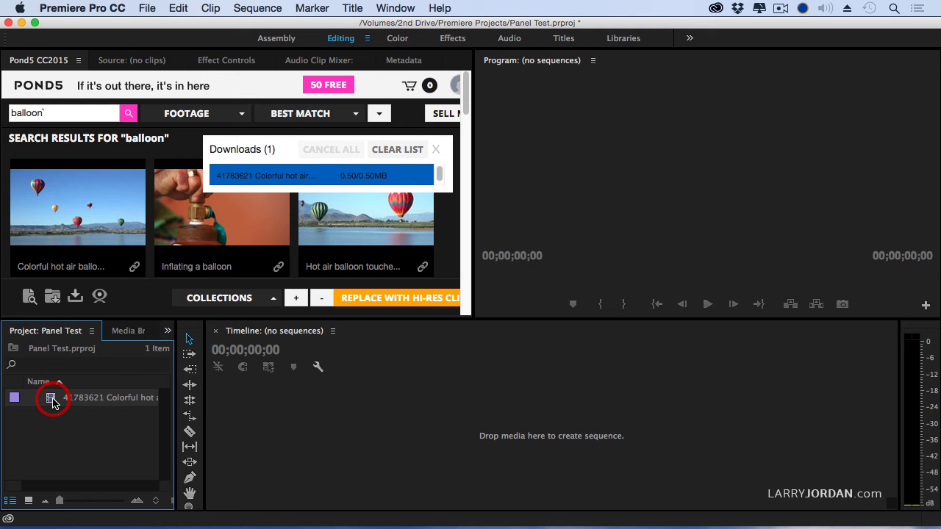
double_click(52, 400)
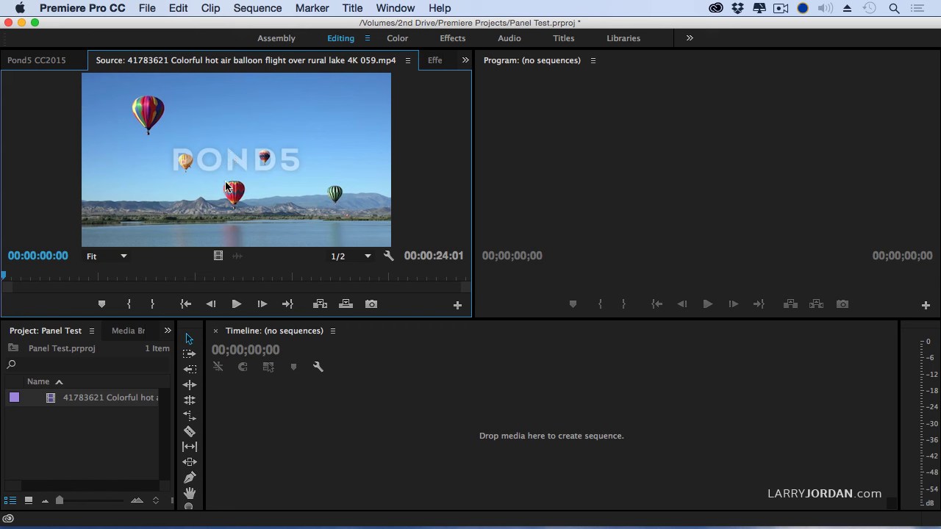
Step: Create a new sequence named Sequence 01 with Cmd+N
click(100, 423)
key(super+n)
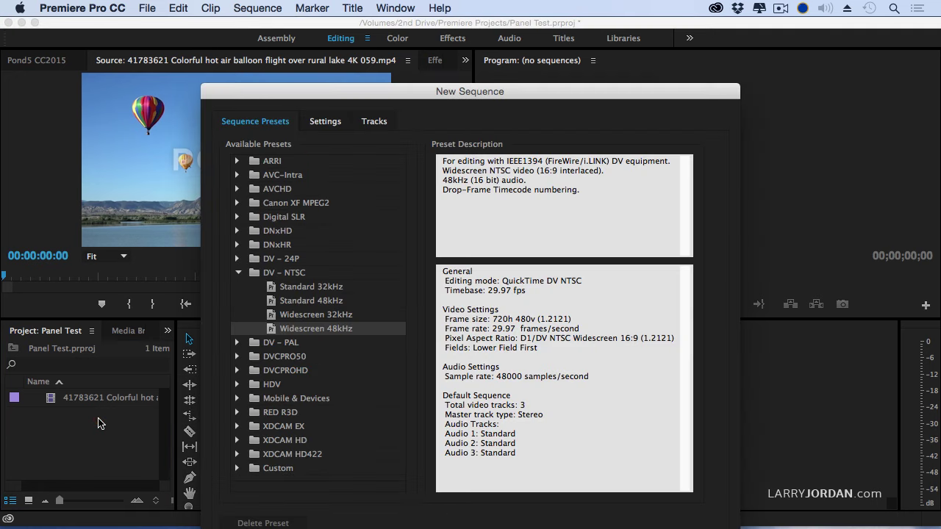
key(Return)
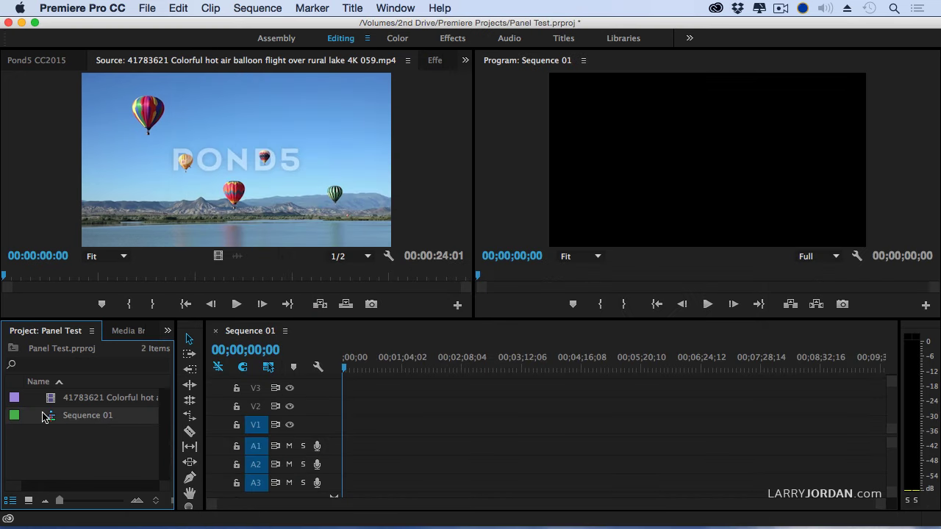
Step: Place the balloon clip on V1, keeping existing sequence settings, and fit the timeline
drag(55, 398, 351, 438)
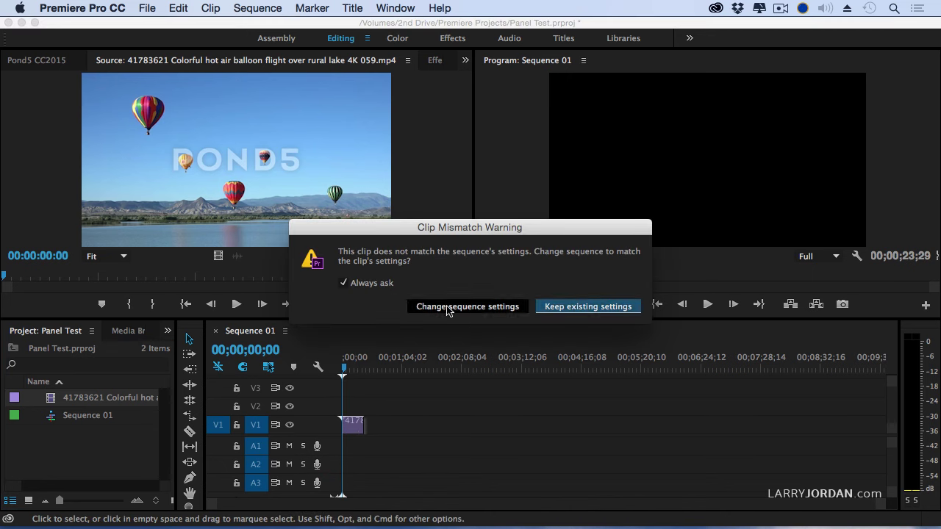
click(576, 309)
key(backslash)
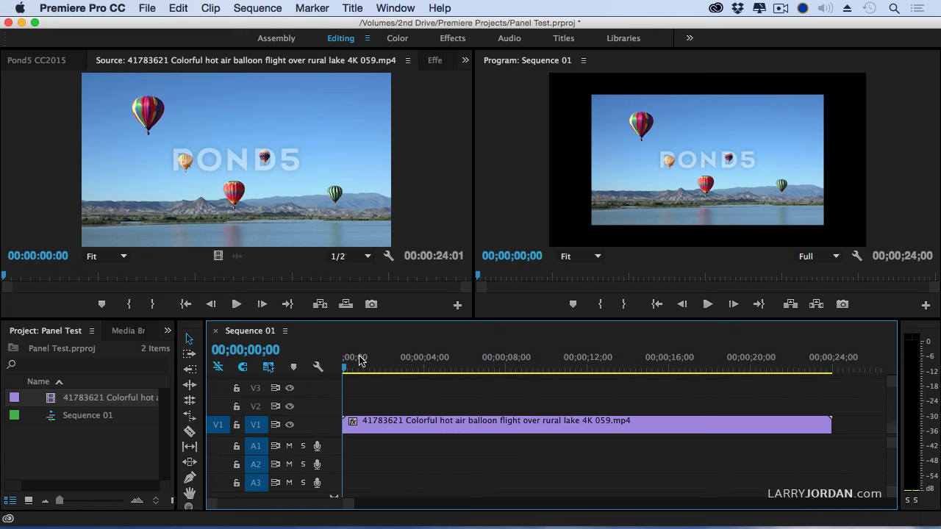
drag(387, 359, 628, 365)
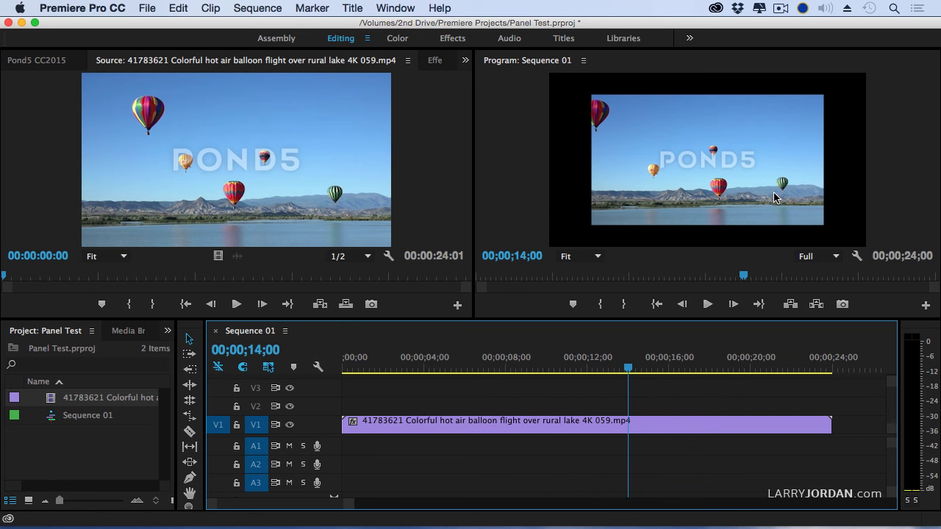
Step: Scale the balloon clip to 142 in Effect Controls to fill the frame
click(673, 431)
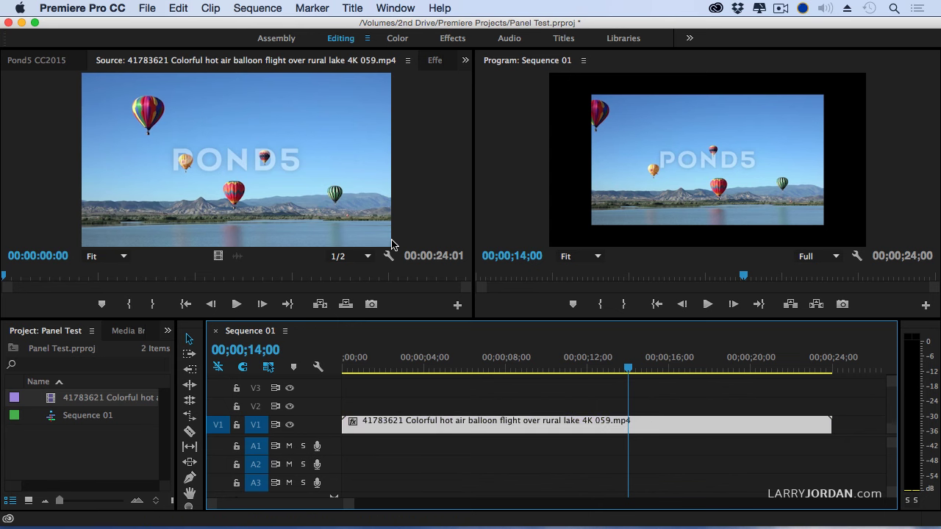
click(435, 61)
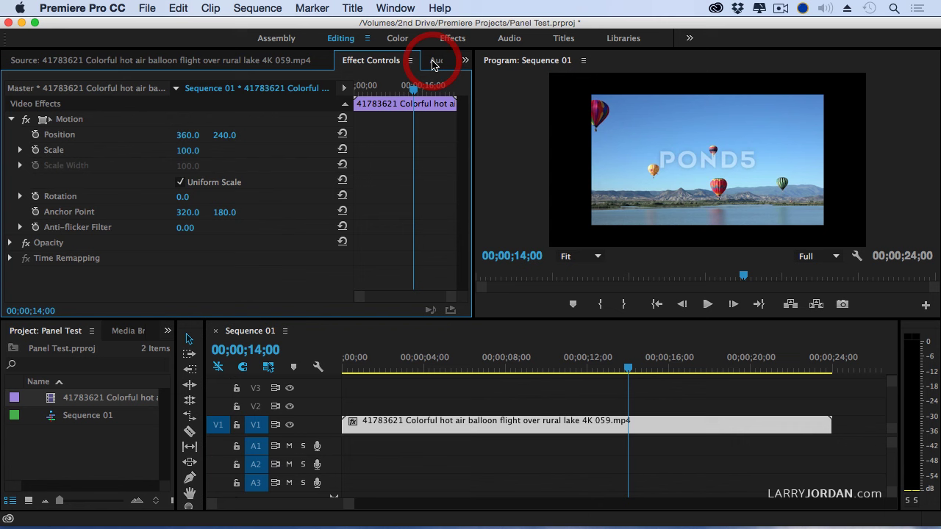
drag(187, 150, 249, 150)
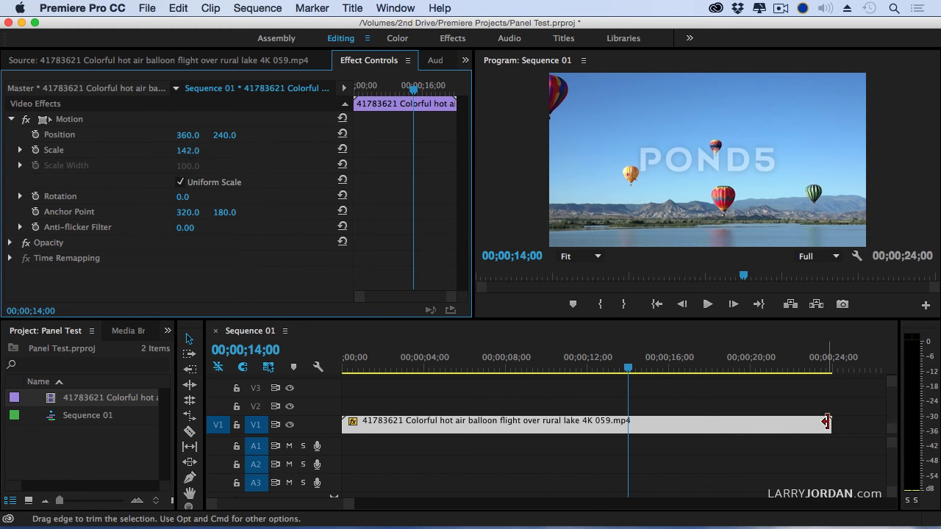
Step: Trim the clip to end at 00;00;14;00 from the sequence start, previewing at 00;00;03;14
drag(826, 421, 699, 421)
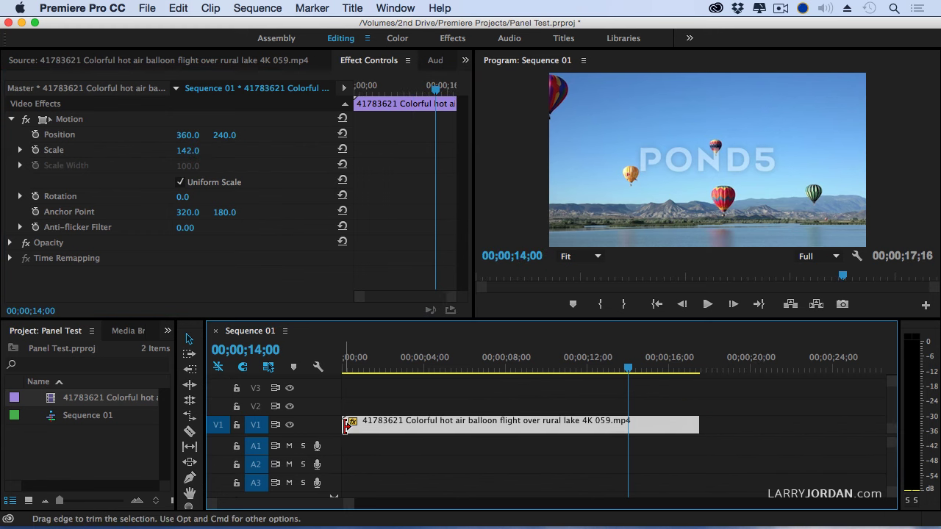
drag(346, 425, 415, 425)
drag(485, 423, 419, 417)
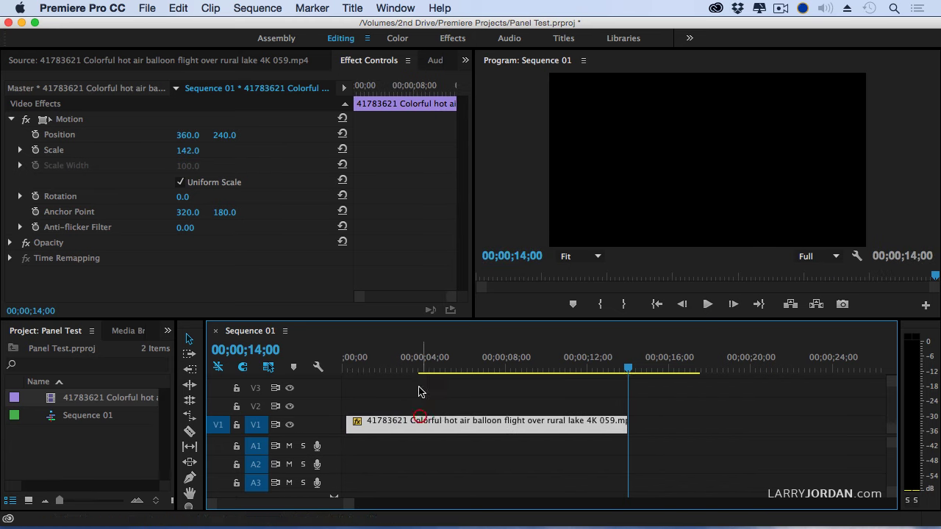
drag(427, 373, 414, 371)
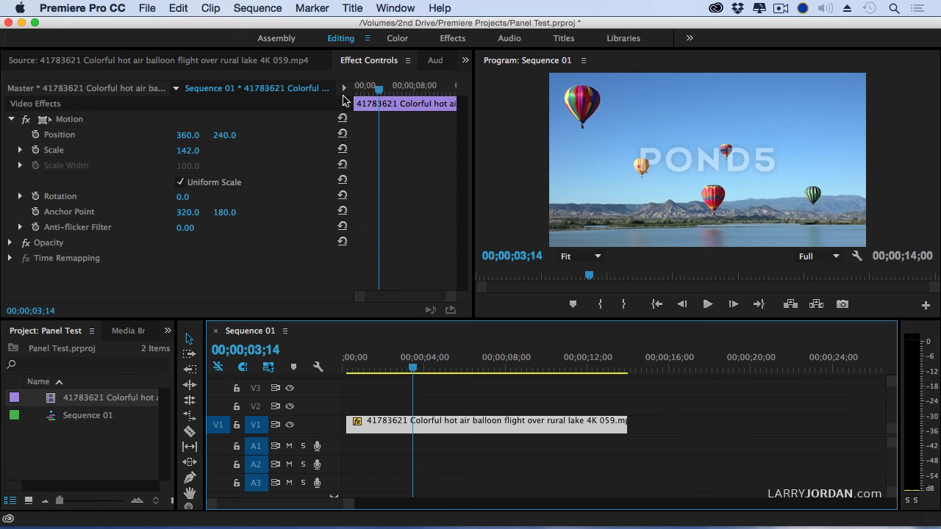
Step: Reopen the Pond5 CC2015 panel and dismiss the Downloads popup
click(387, 9)
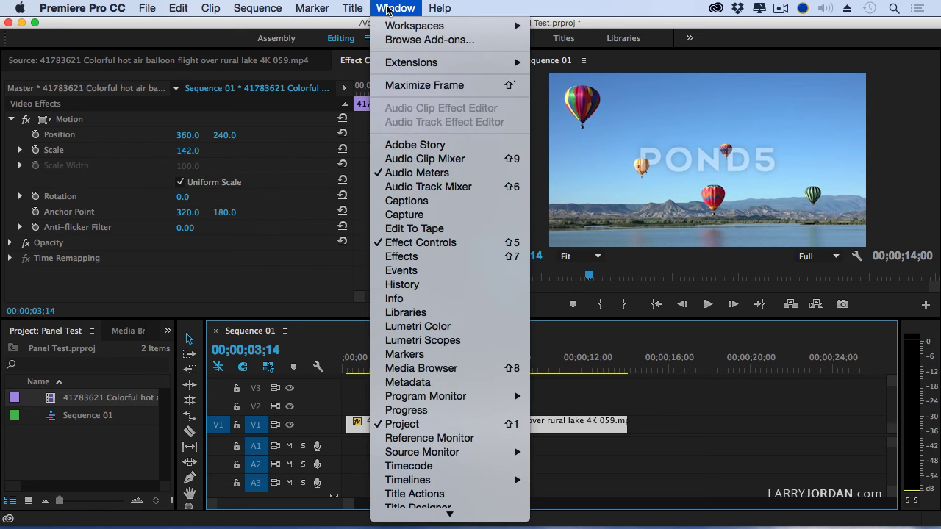
mouse_move(421, 66)
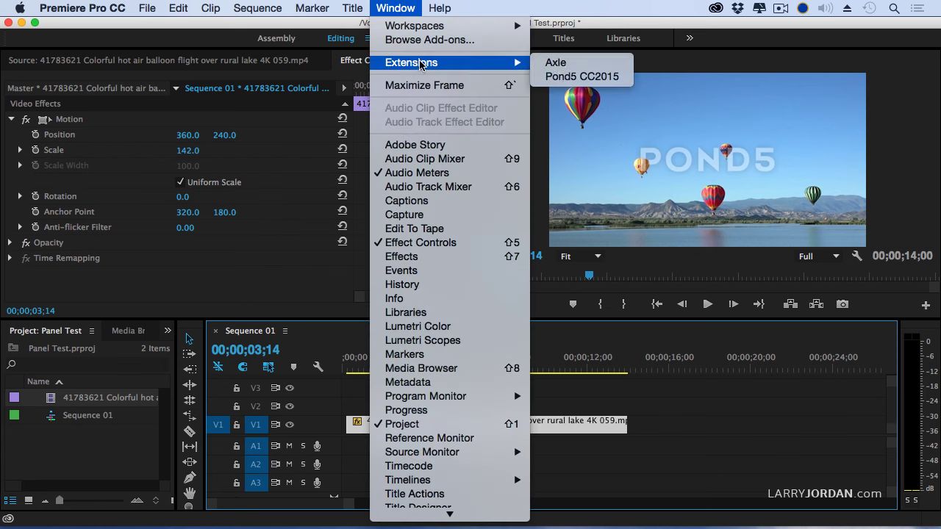
click(563, 78)
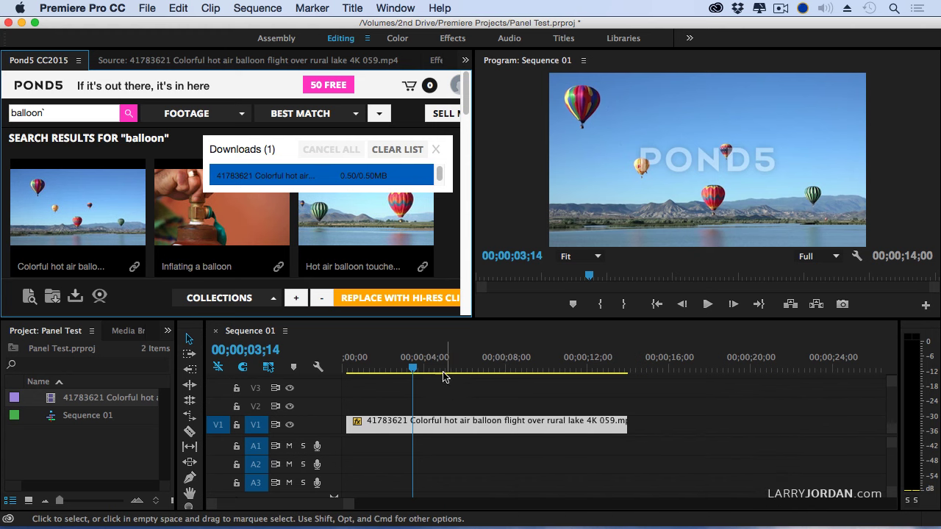
click(388, 301)
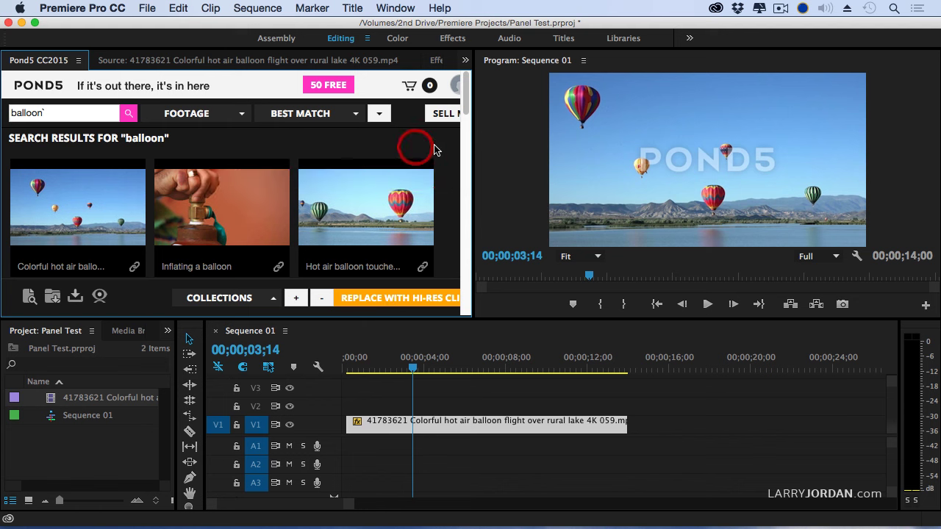
click(419, 298)
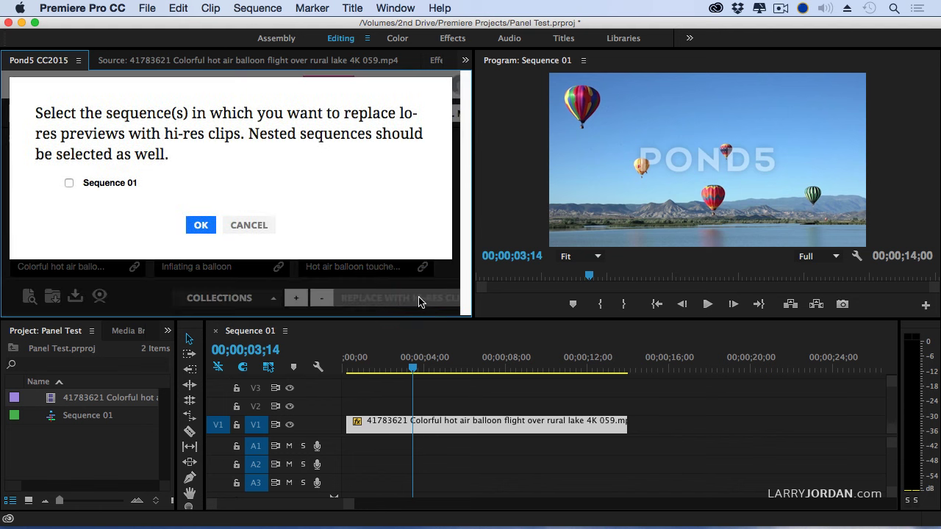
click(69, 183)
mouse_move(72, 424)
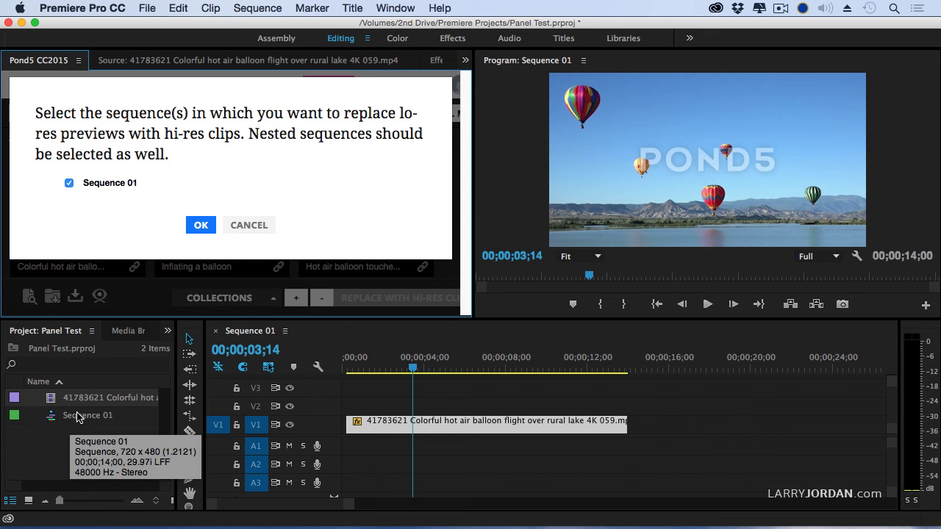
click(203, 227)
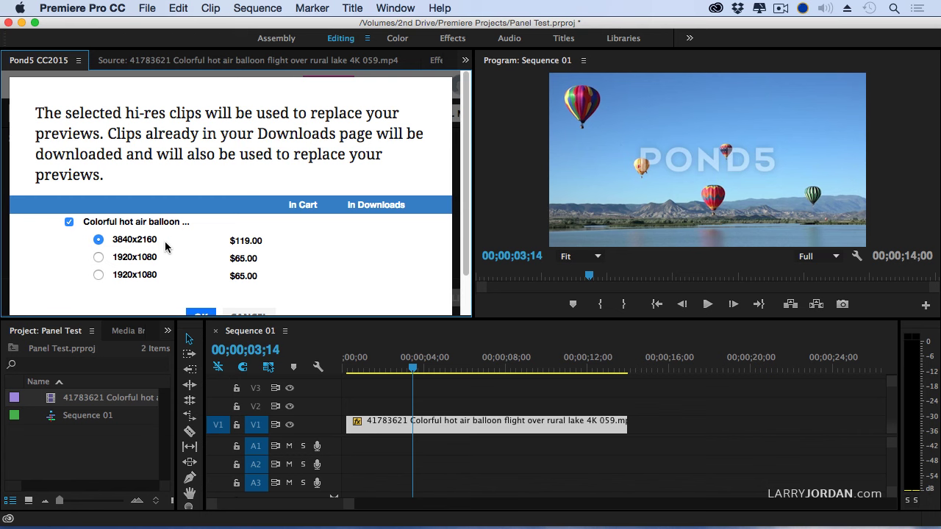
click(98, 258)
drag(464, 230, 465, 262)
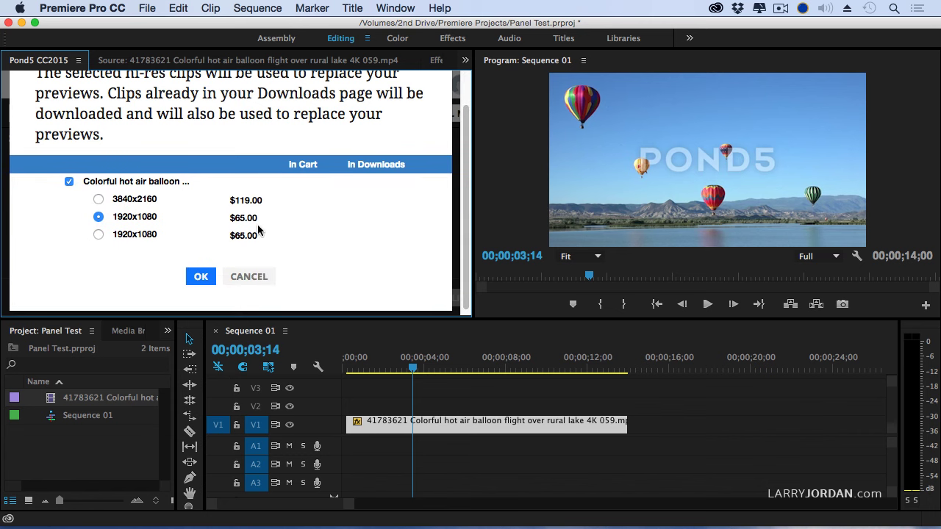
click(202, 277)
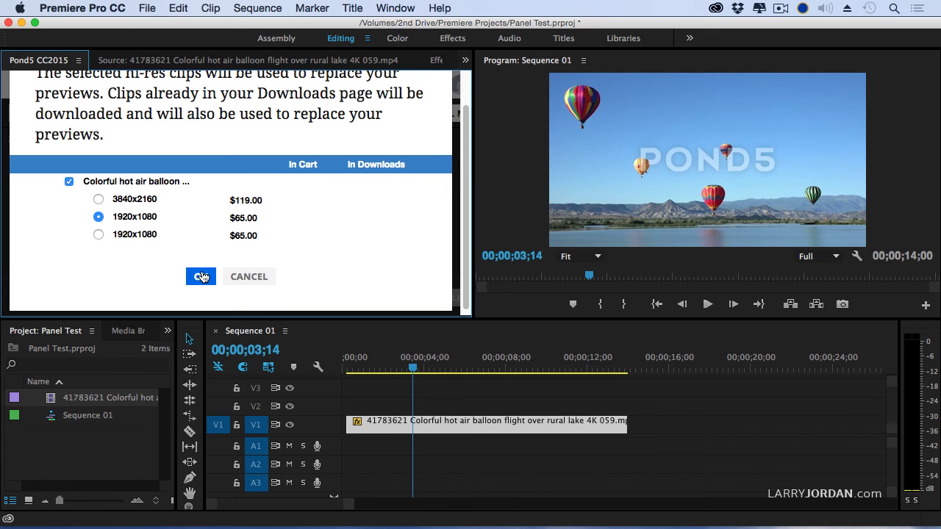
click(246, 279)
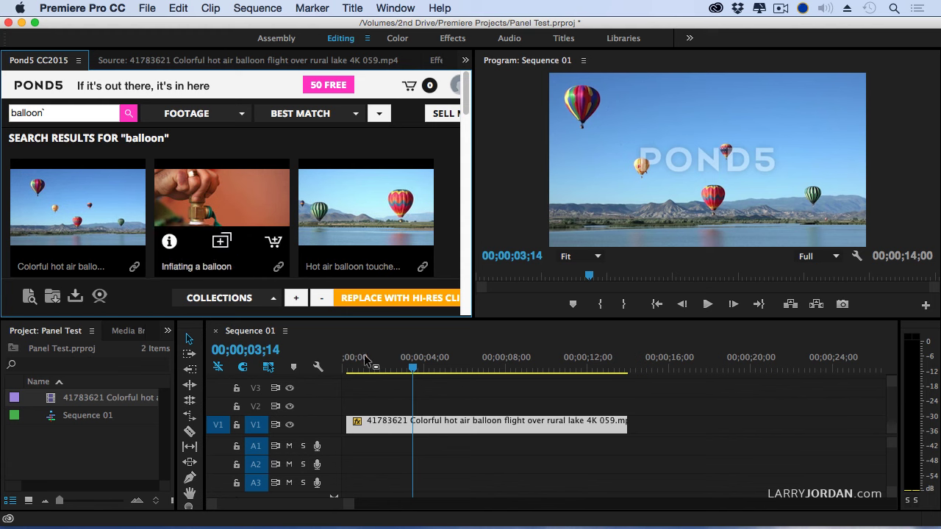
Step: Delete the balloon clip from Sequence 01
click(507, 423)
key(Delete)
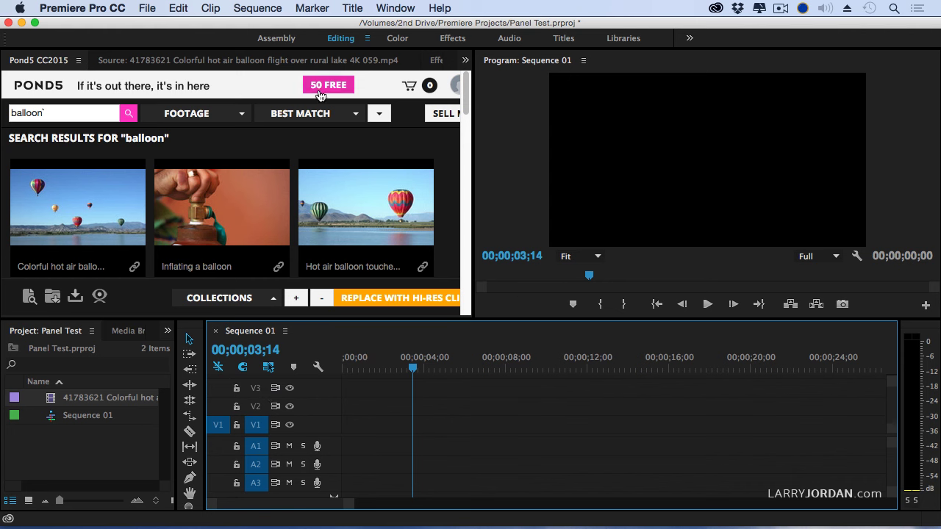
click(286, 147)
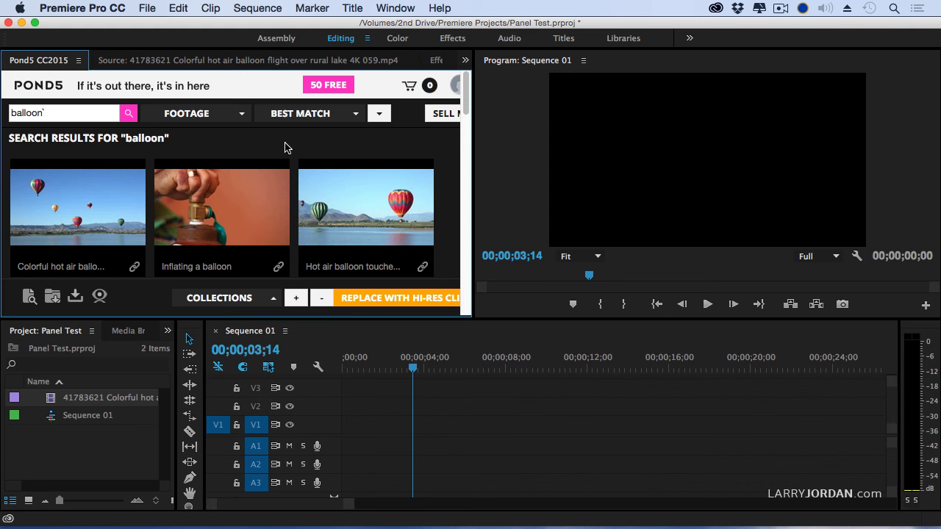
Step: Import the free 1216126 Clean Diagonal clip from Pond5's 50 free clips
click(329, 85)
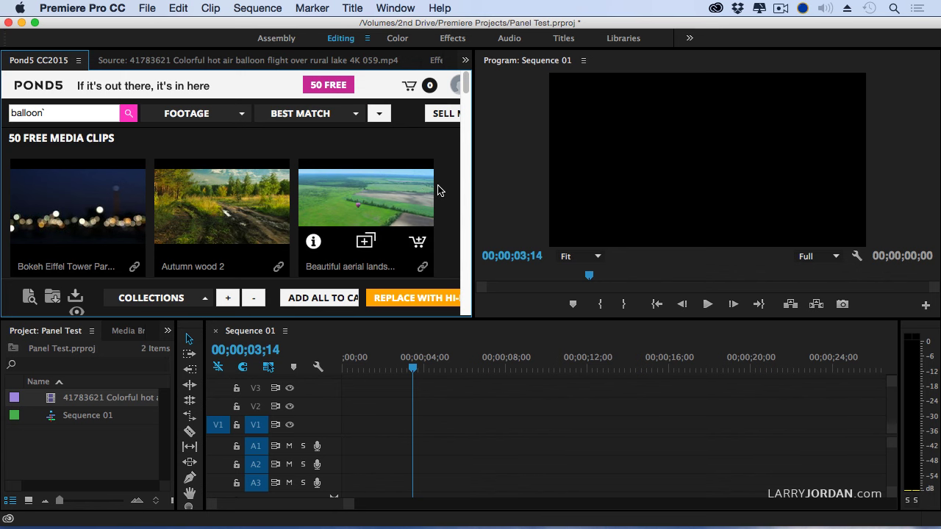
key(grave)
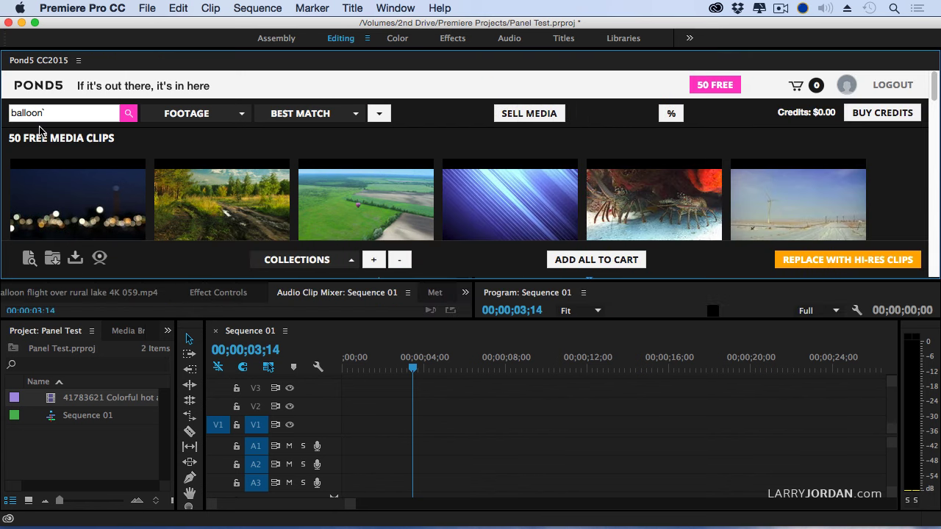
click(712, 87)
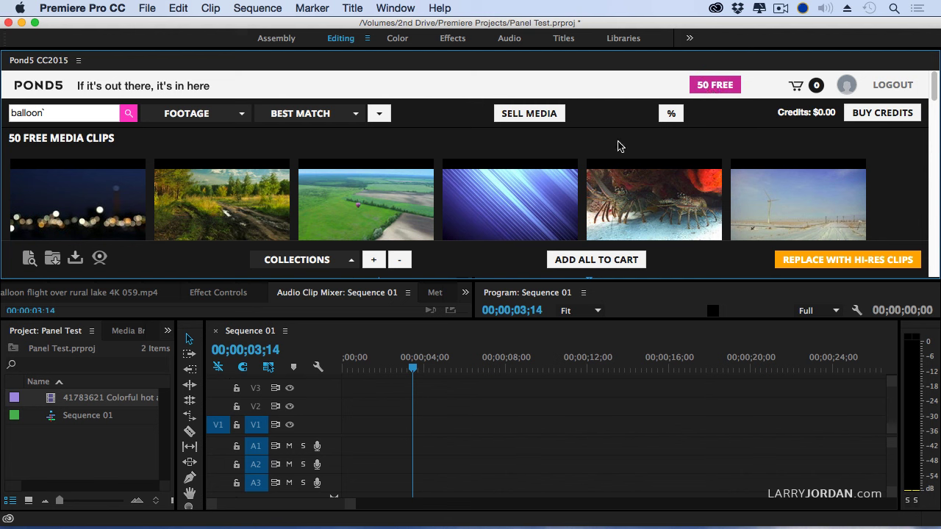
click(502, 204)
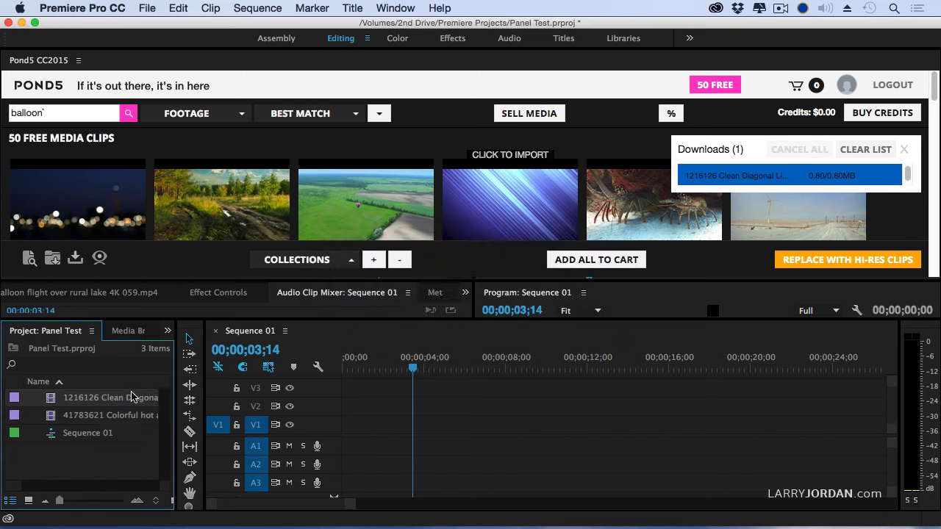
Step: Place 1216126 Clean Diagonal Lines Magenta Blue.mp4 at the start of V1, keeping existing sequence settings
drag(48, 401, 319, 427)
click(476, 430)
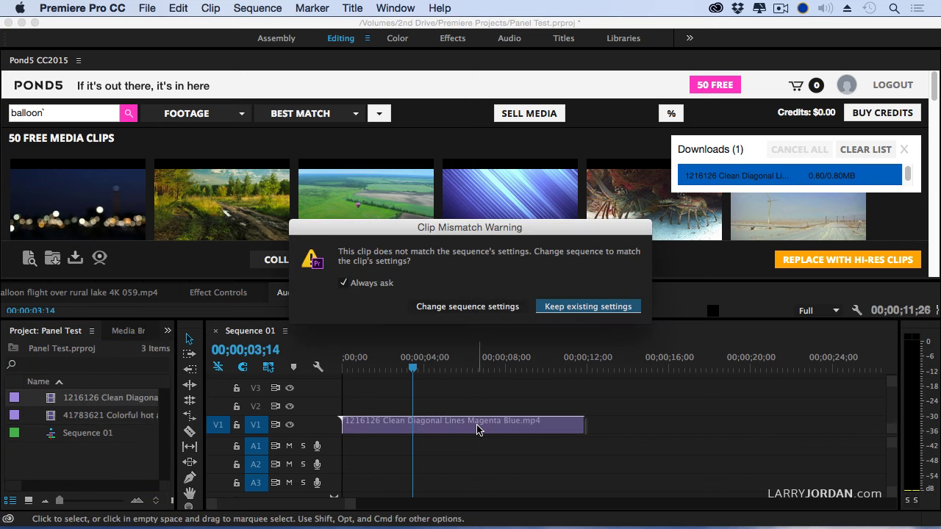
click(562, 308)
click(470, 429)
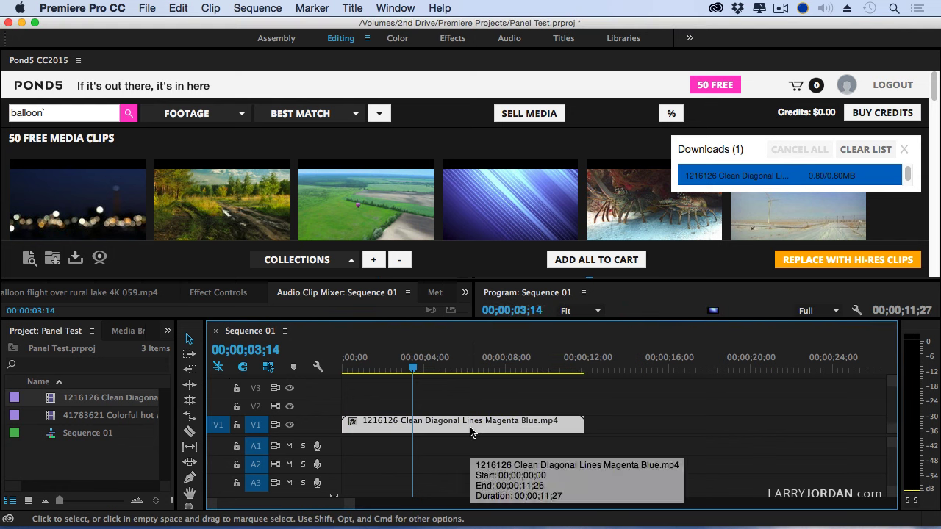
click(902, 148)
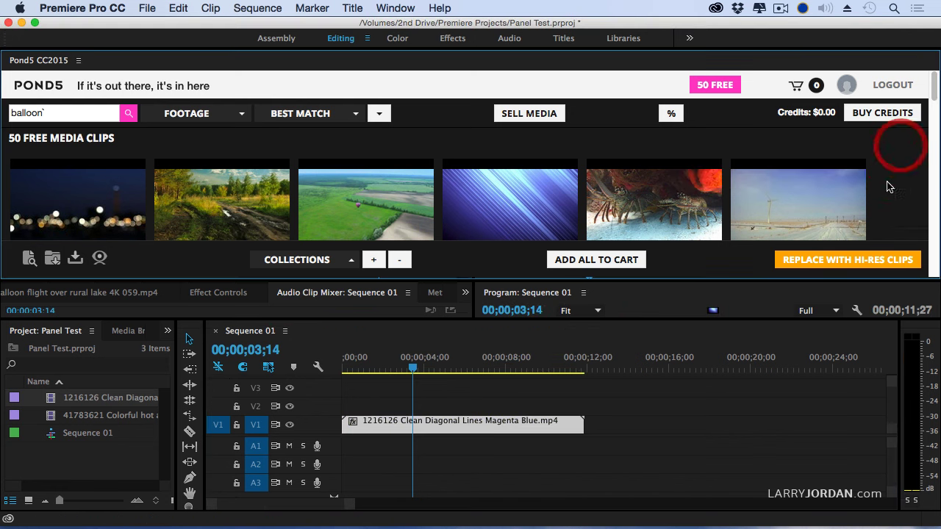
click(794, 260)
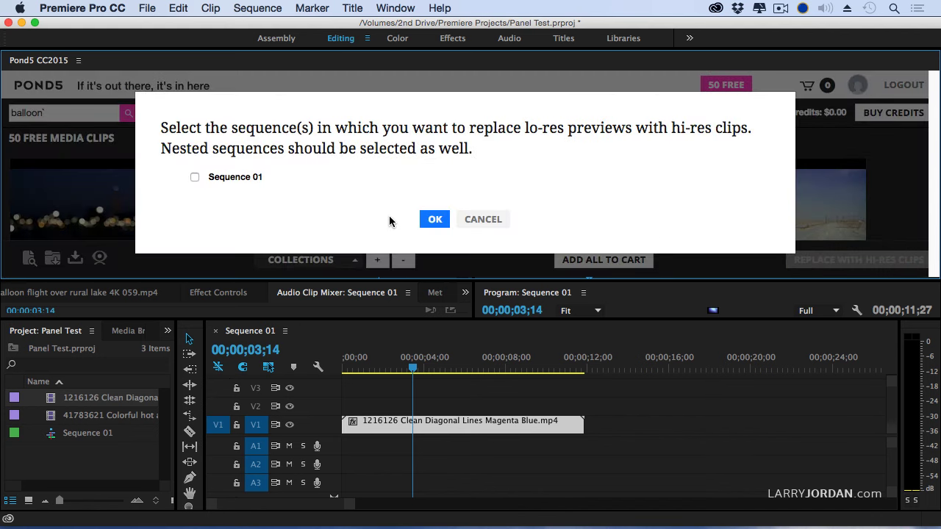
click(206, 178)
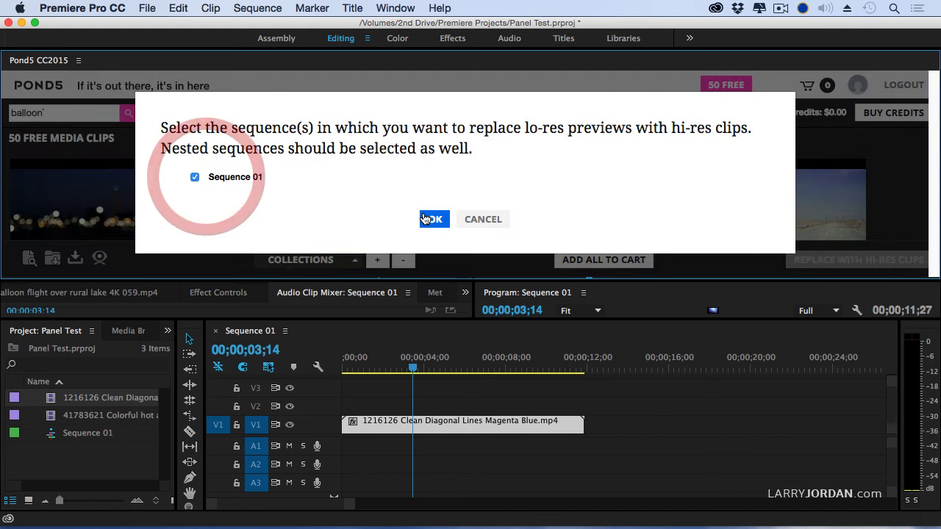
click(432, 219)
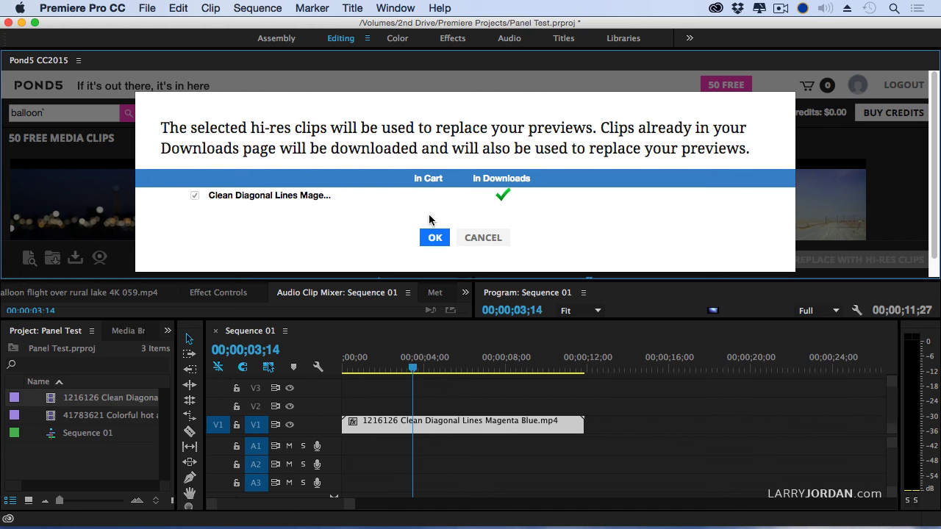
click(435, 238)
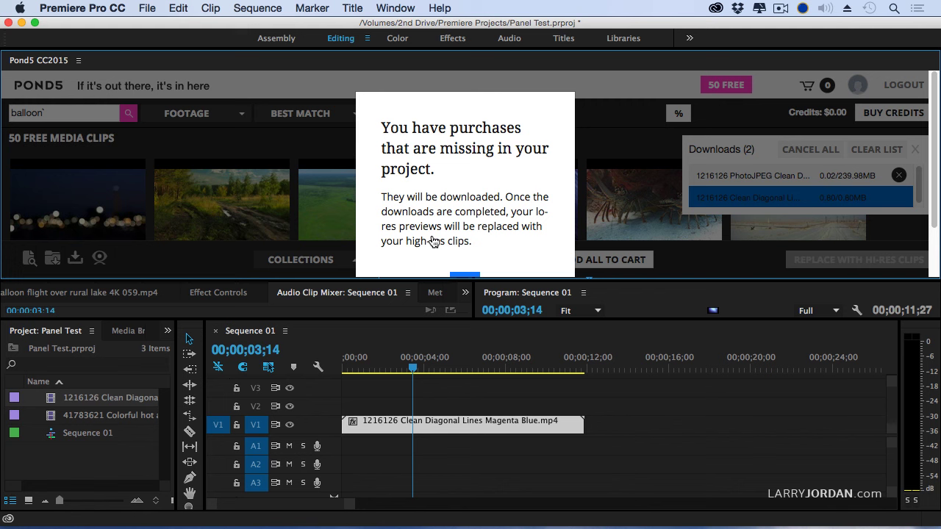
click(860, 184)
click(898, 175)
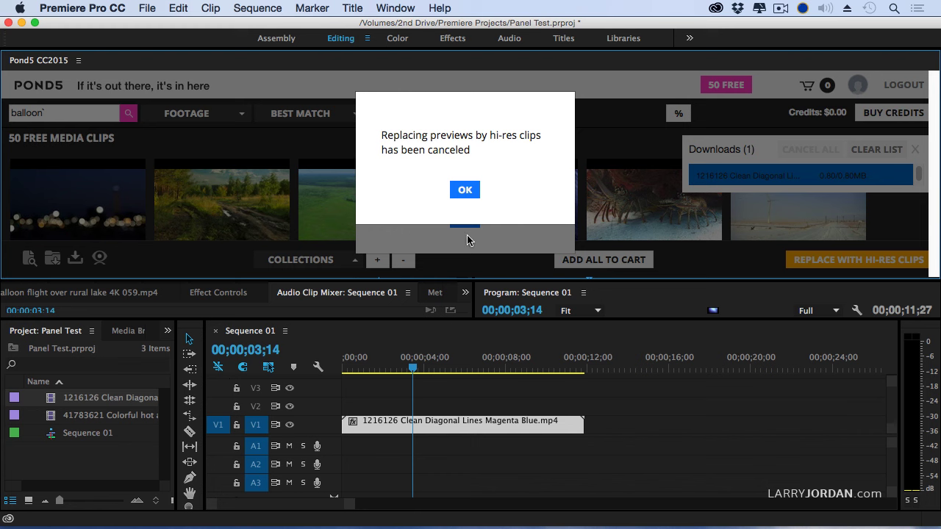
click(464, 190)
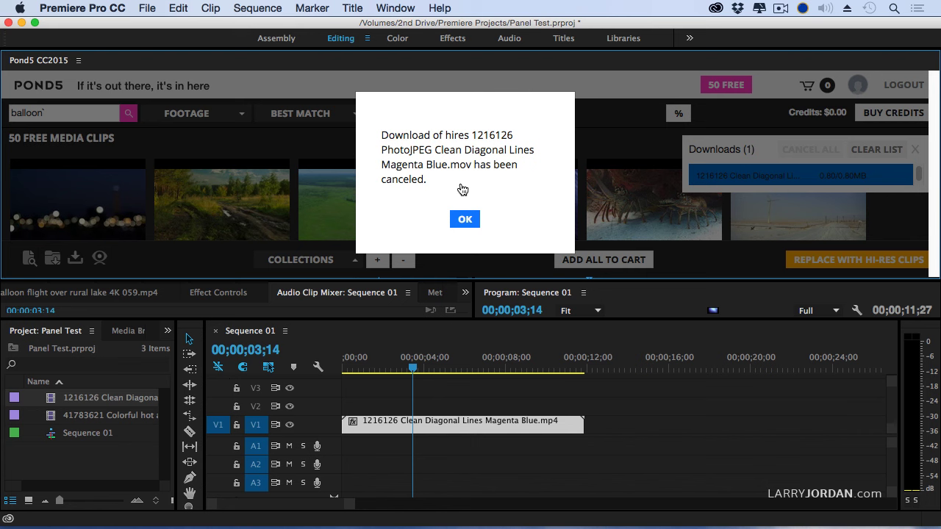
click(465, 219)
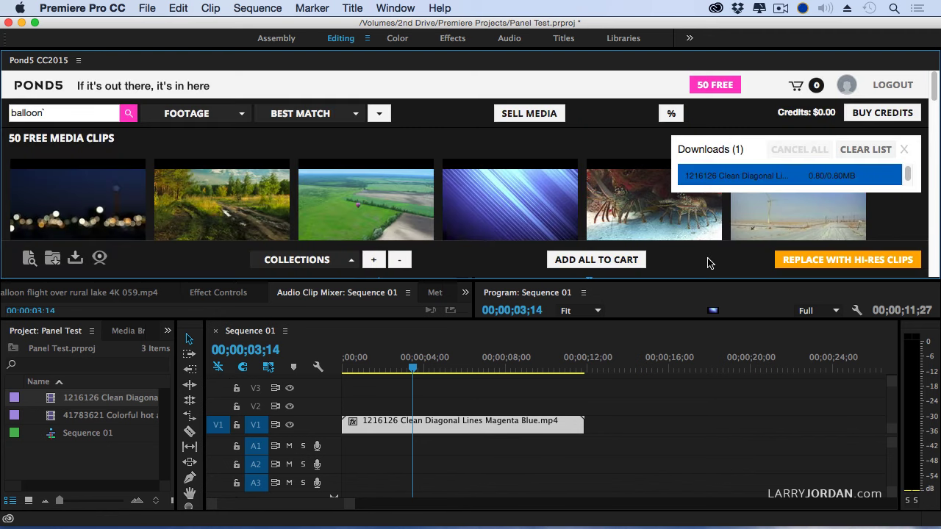
Step: Close the Downloads list, select the search term, and show the Pond5 media-type choices
click(903, 150)
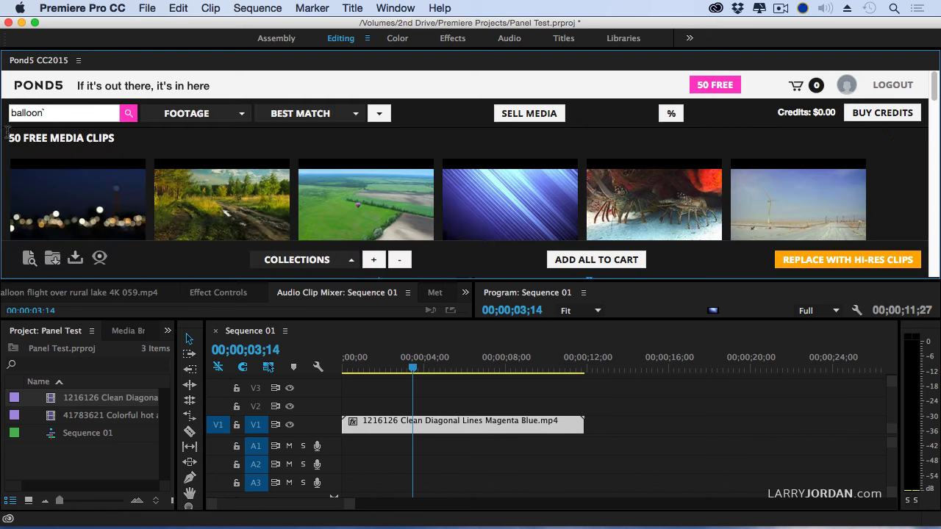
click(74, 113)
drag(74, 113, 6, 112)
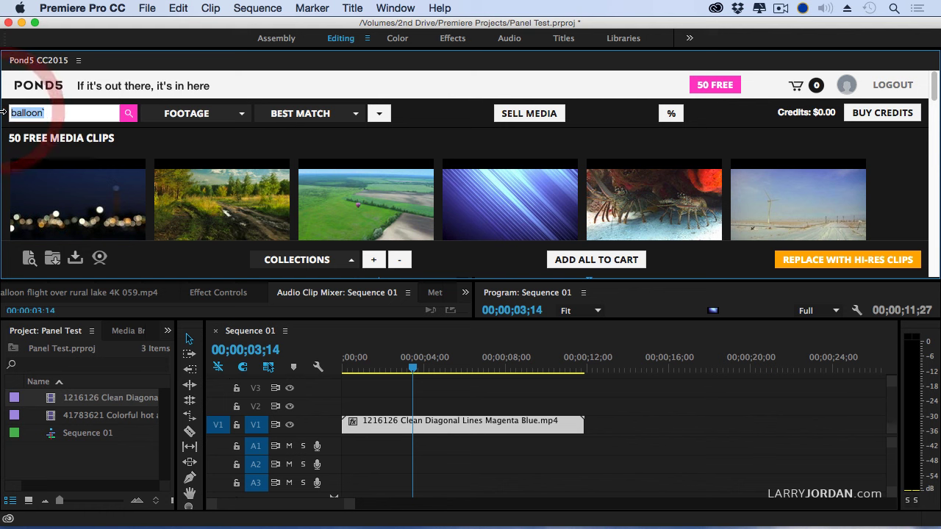
click(214, 115)
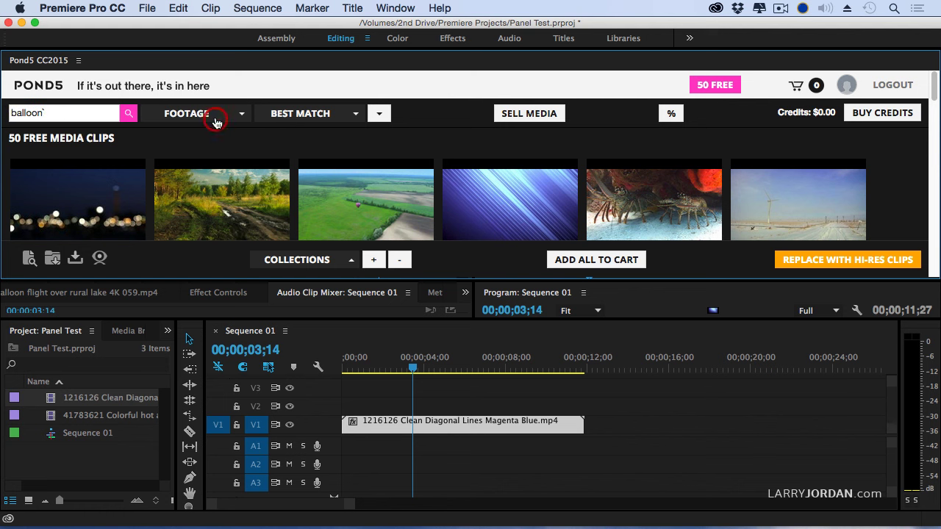